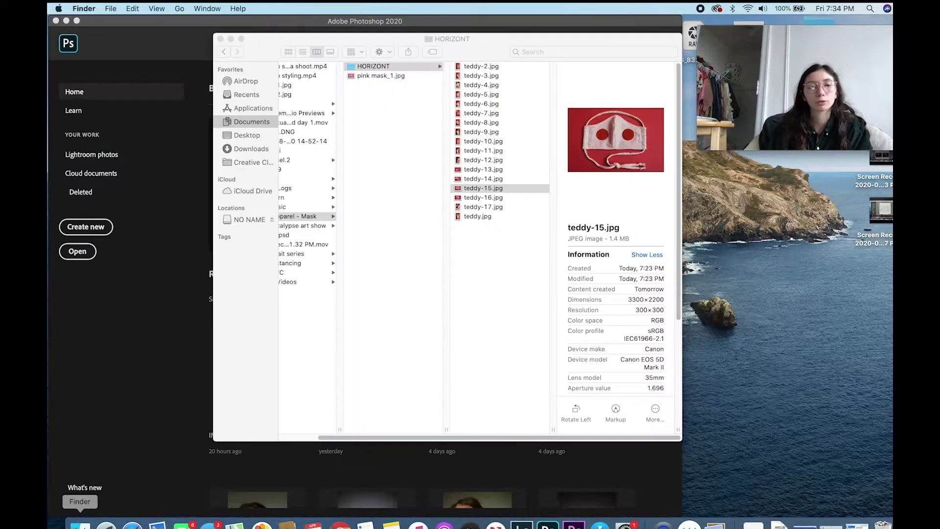
Preview the mask photo teddy-15.jpg from the HORIZONT folder at full size and close it.
click(489, 190)
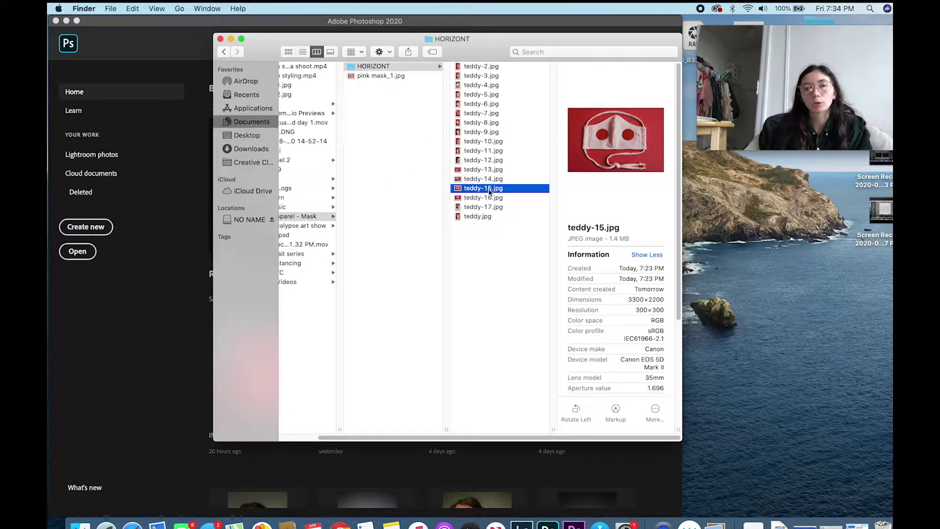
double_click(489, 190)
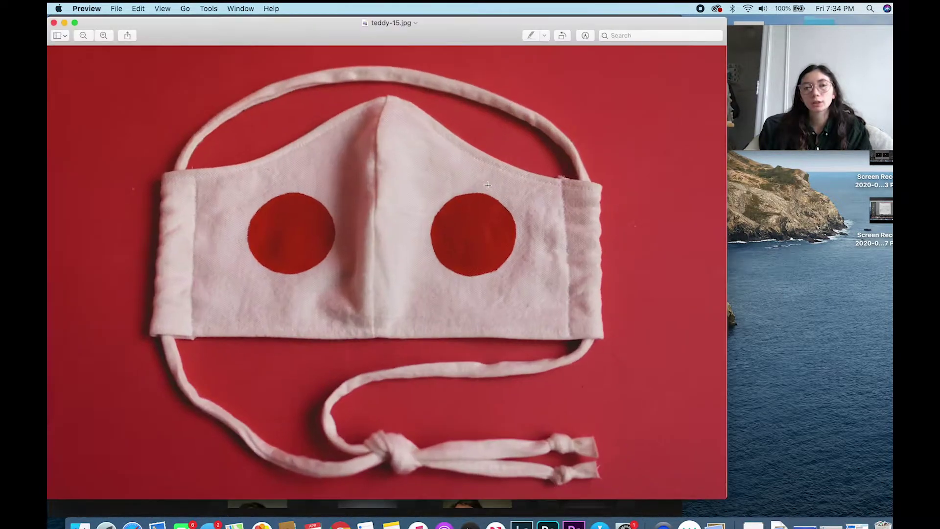
click(53, 22)
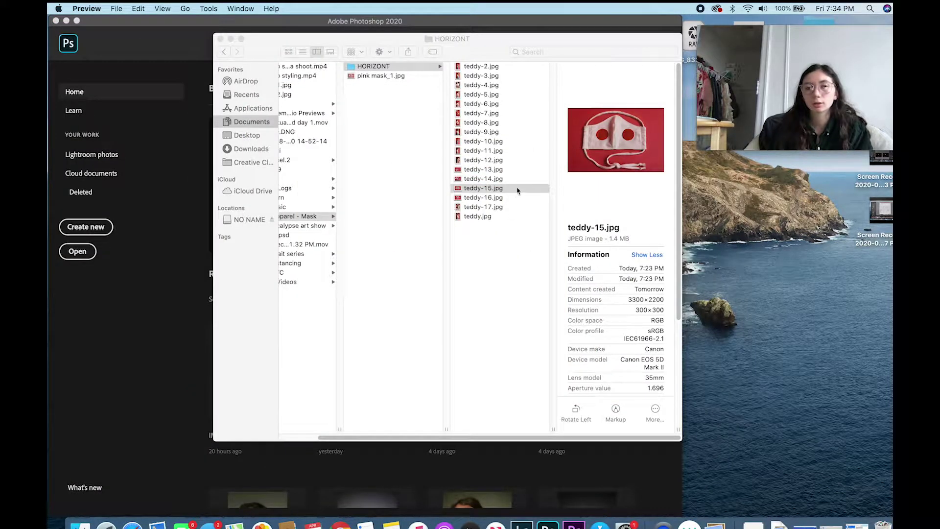
Open teddy-15.jpg from the HORIZONT folder in Adobe Photoshop 2020.
right_click(513, 191)
click(512, 190)
right_click(513, 186)
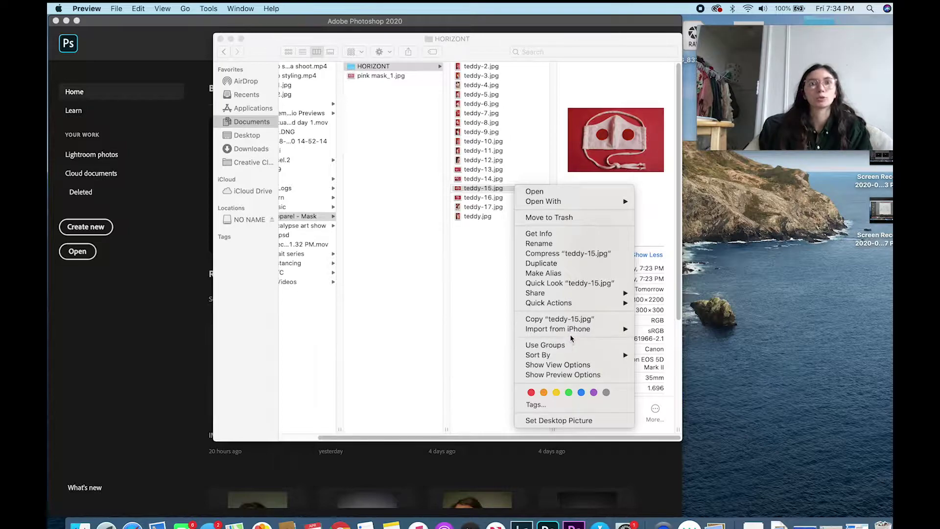
mouse_move(574, 292)
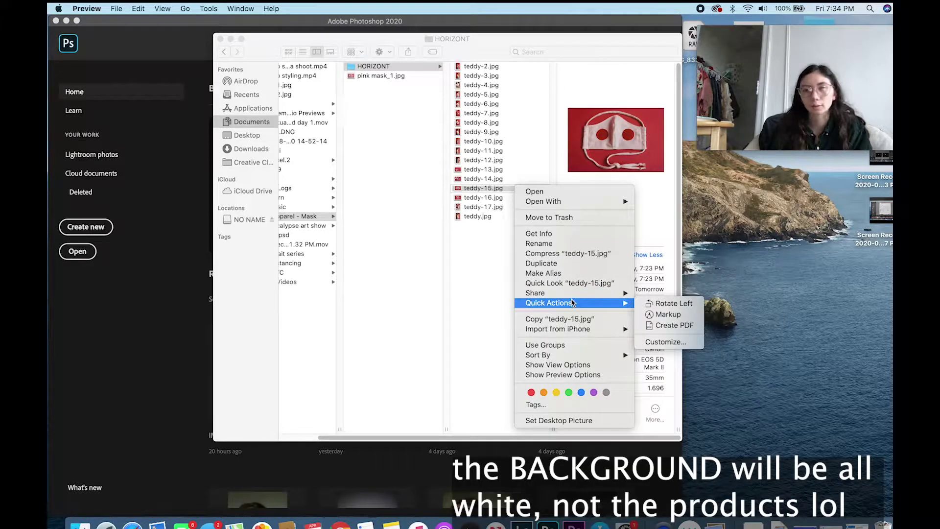
mouse_move(568, 201)
click(660, 232)
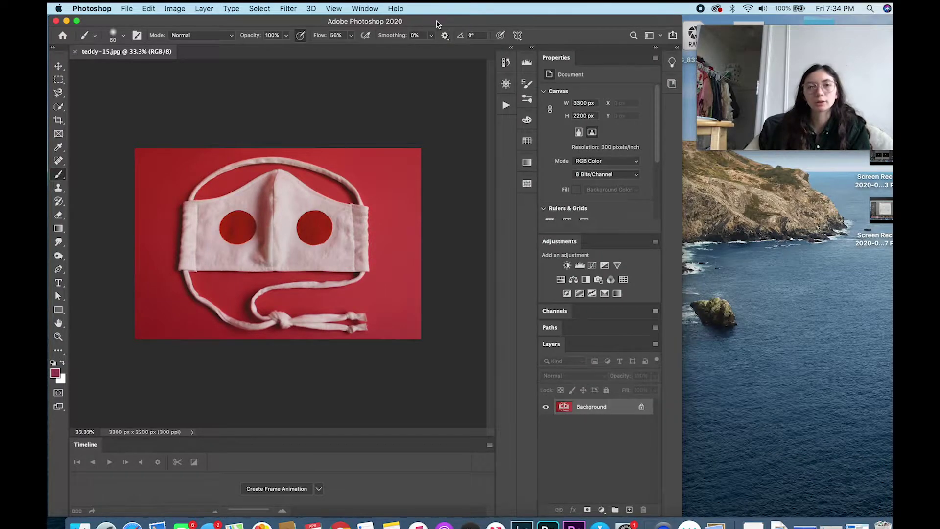
drag(437, 23, 472, 24)
Convert the locked background to a regular layer named Layer 0 and duplicate it.
double_click(625, 407)
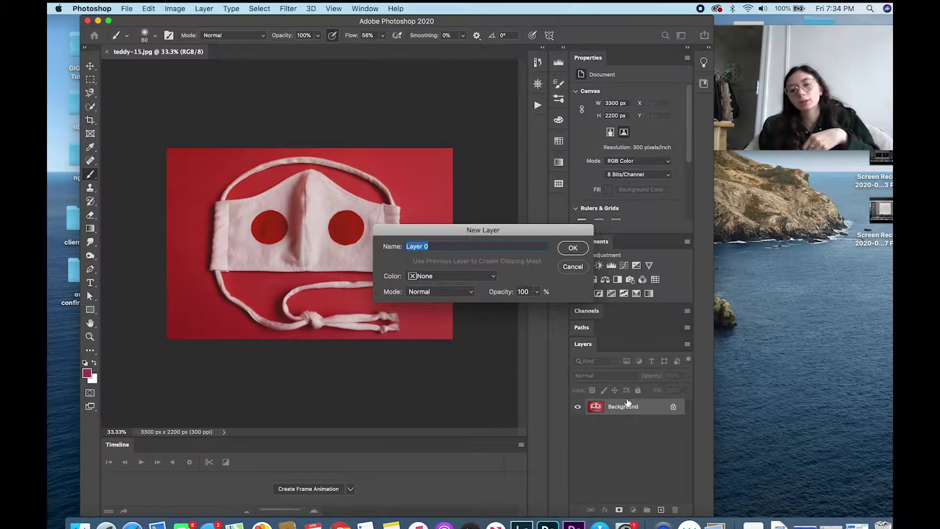
key(Return)
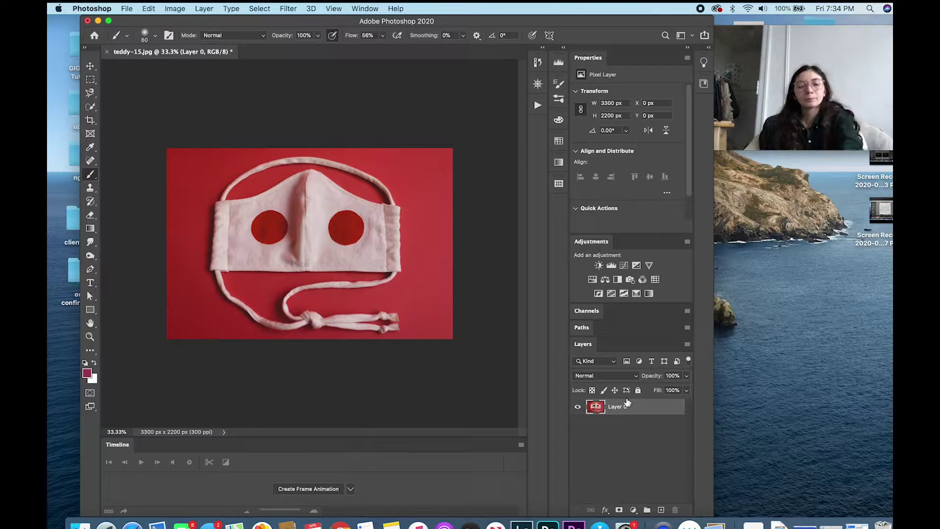
key(super+j)
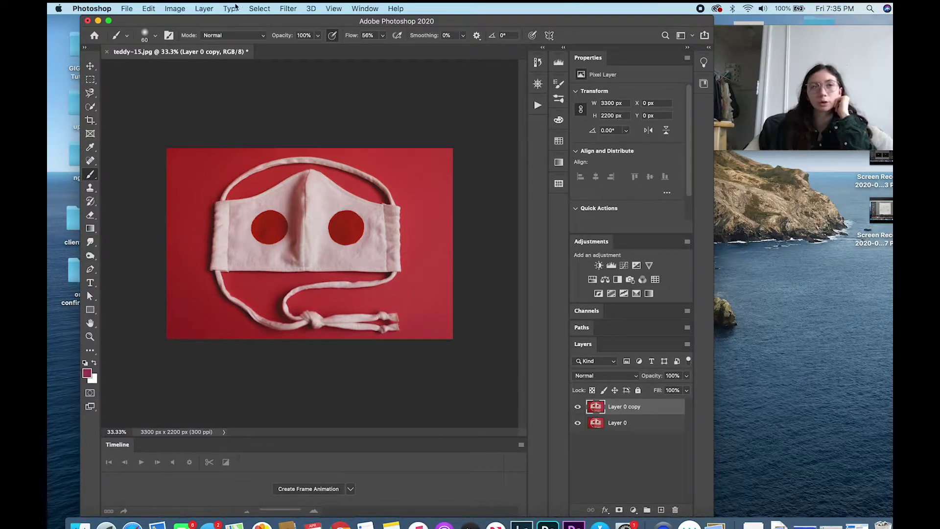
Select the photo's red areas with Color Range, sampling a red circle on the mask with a fuzziness of about 96.
click(259, 8)
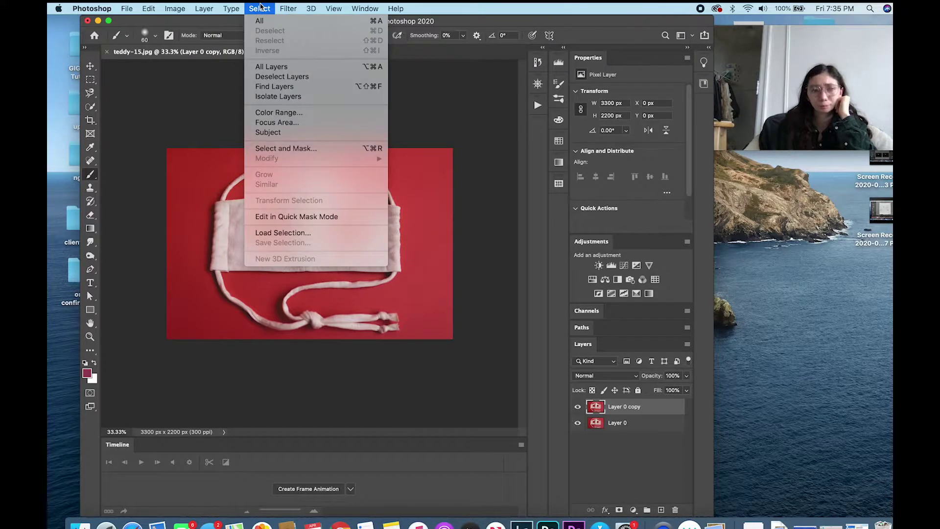
click(278, 113)
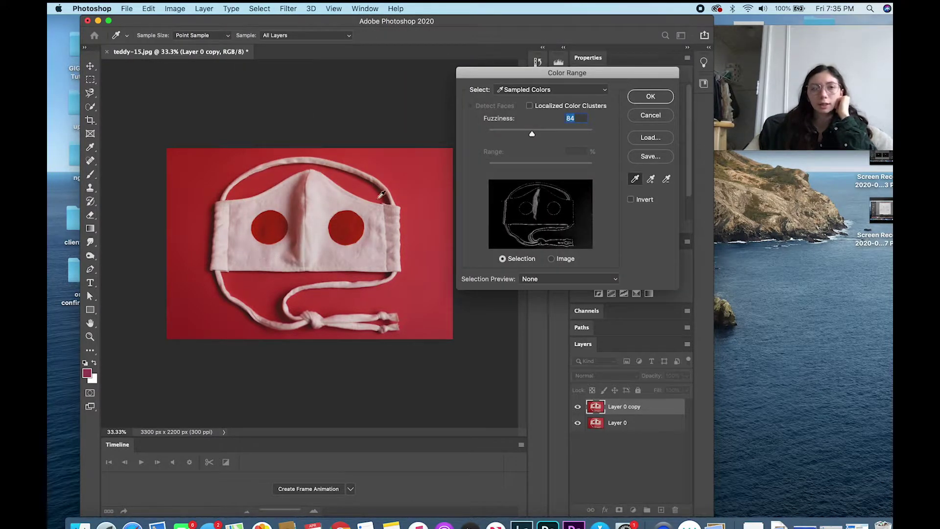
click(272, 226)
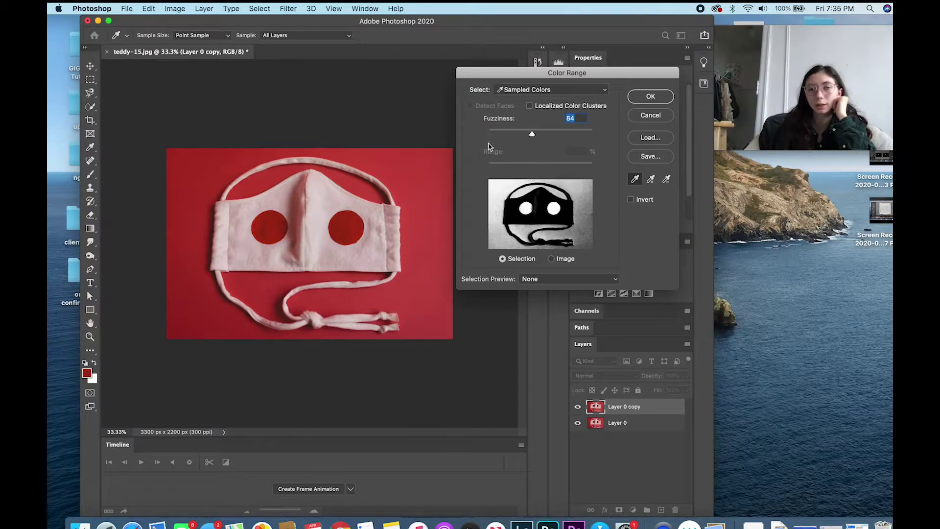
mouse_move(532, 134)
mouse_down()
mouse_move(502, 133)
mouse_move(585, 138)
mouse_move(484, 131)
mouse_move(539, 137)
mouse_up()
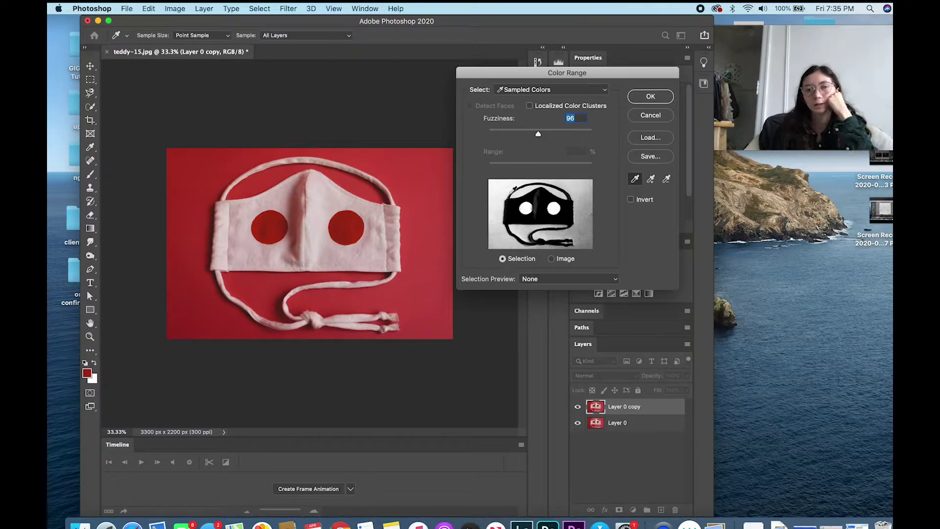
mouse_move(538, 136)
mouse_down()
mouse_move(593, 136)
mouse_move(583, 153)
mouse_move(588, 131)
mouse_move(525, 138)
mouse_move(540, 145)
mouse_up()
key(Return)
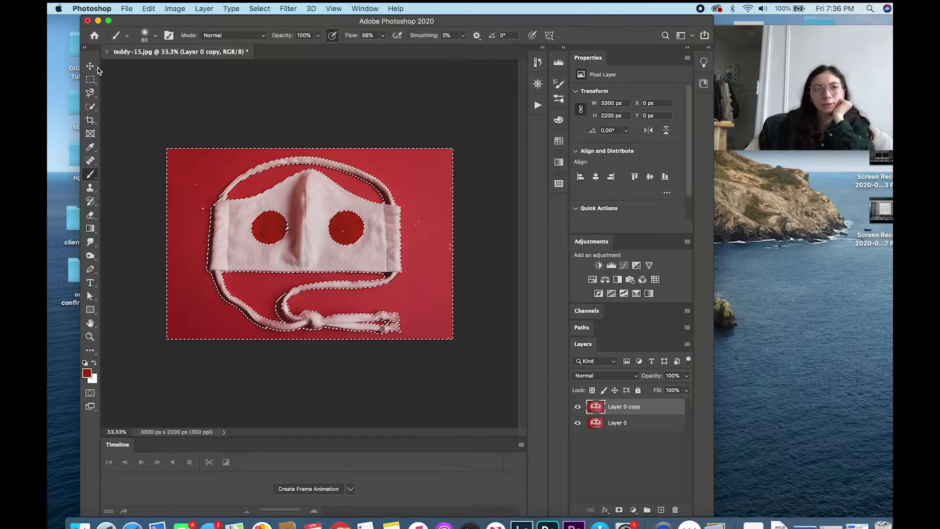
Copy the selected red areas to a new layer with Layer Via Copy.
click(96, 108)
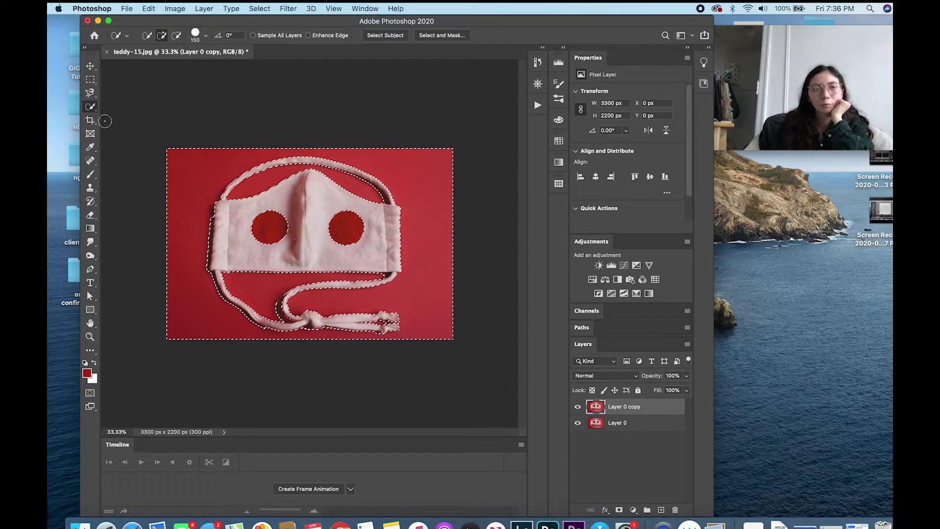
click(90, 82)
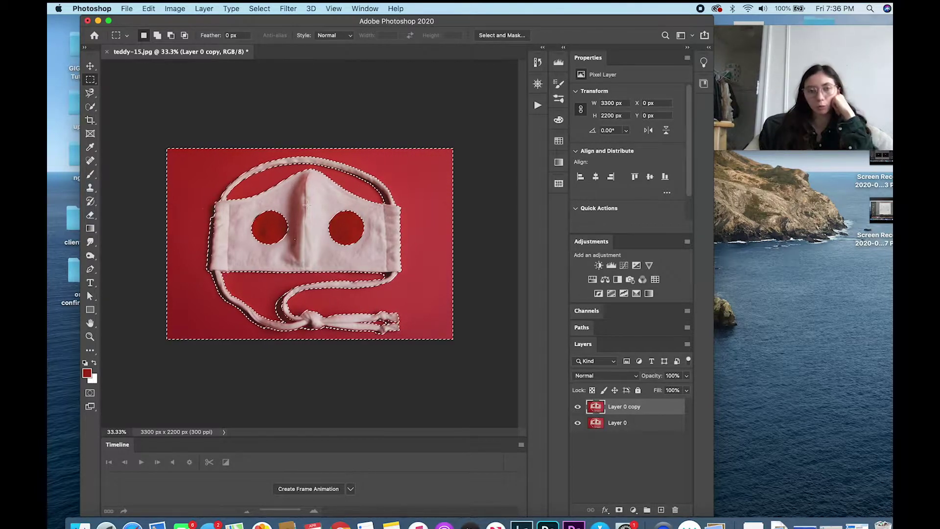
right_click(349, 231)
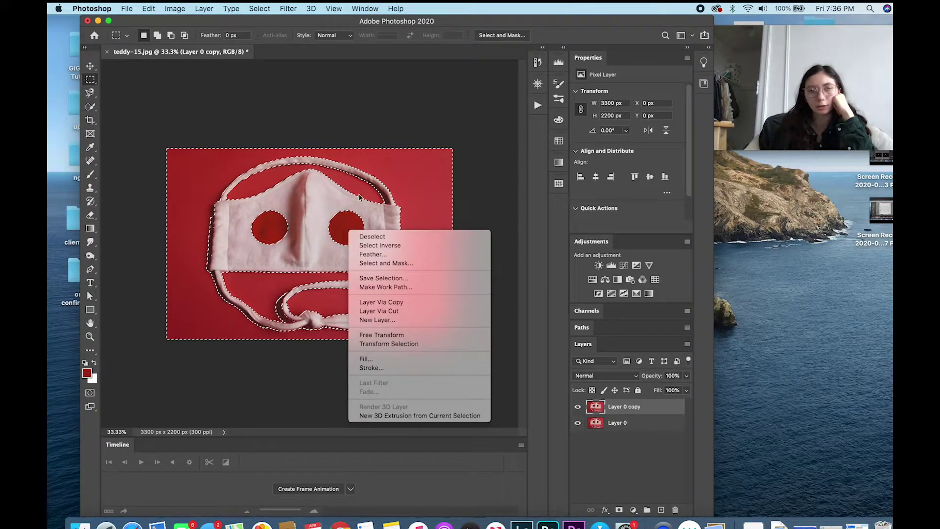
click(386, 307)
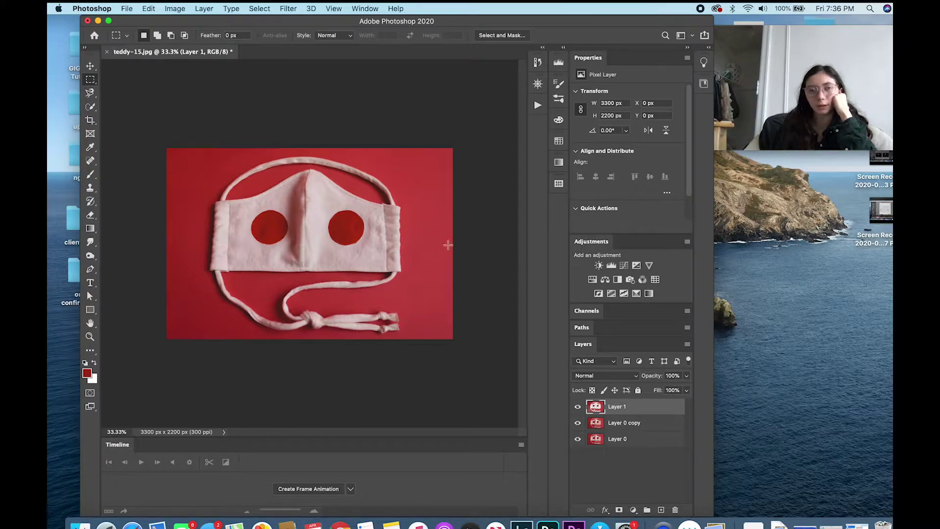
Recolour the copied red areas pink with Hue/Saturation, using hue -8, saturation -6 and lightness +55.
click(175, 8)
mouse_move(183, 37)
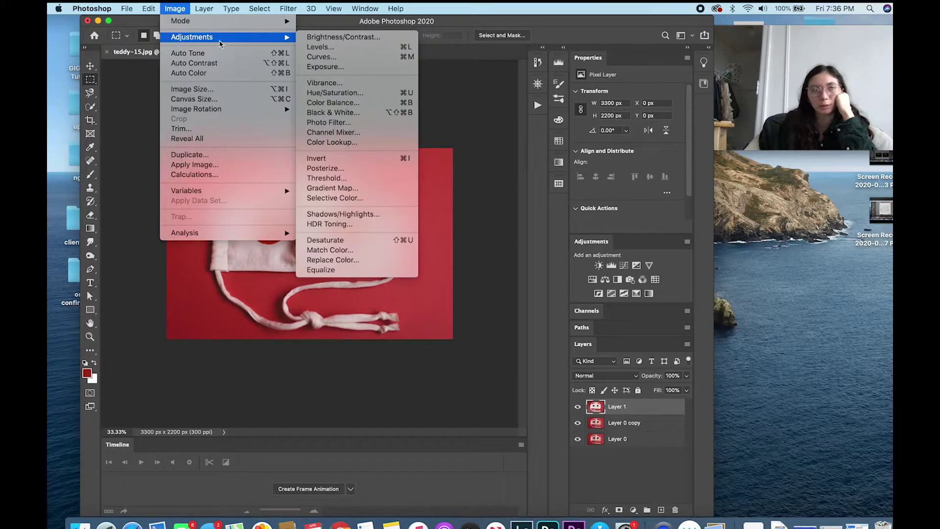
click(327, 94)
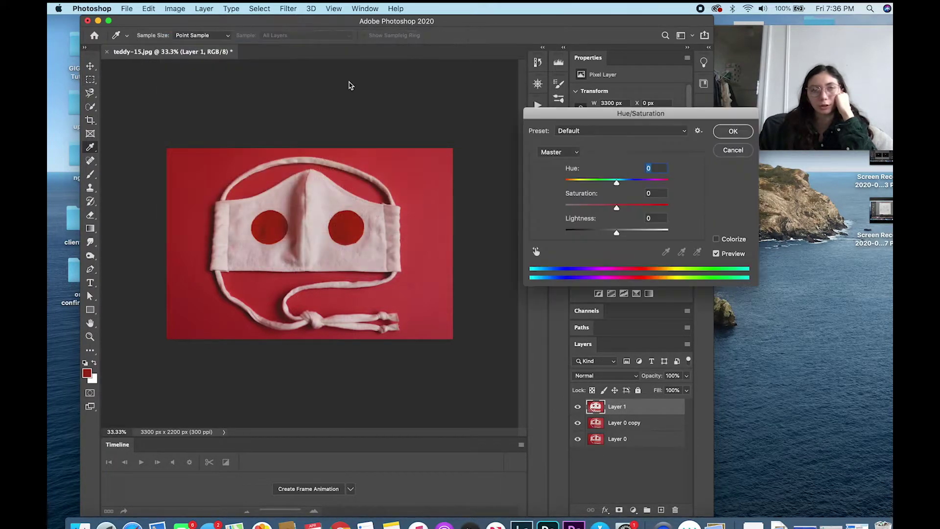
mouse_move(615, 180)
mouse_down()
mouse_move(575, 181)
mouse_move(650, 188)
mouse_move(611, 189)
mouse_move(621, 190)
mouse_up()
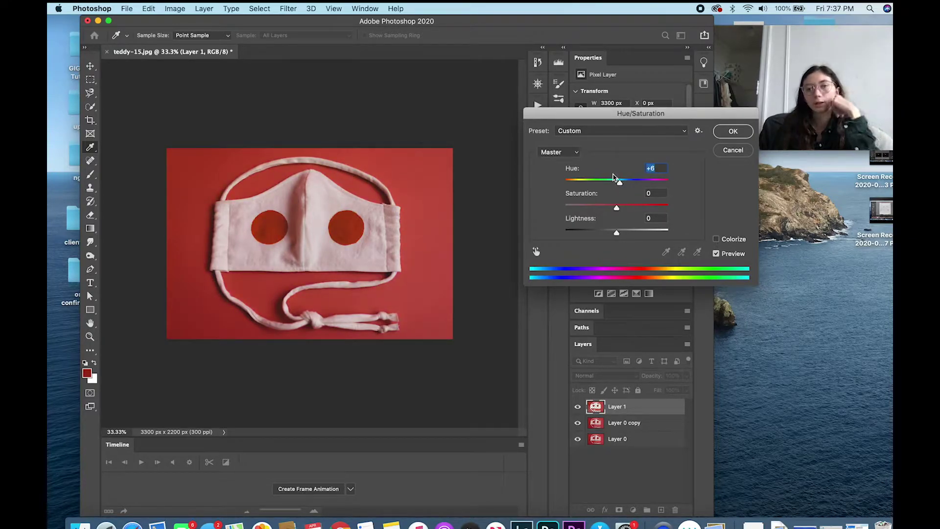
drag(620, 183, 615, 180)
click(614, 180)
click(613, 179)
click(614, 180)
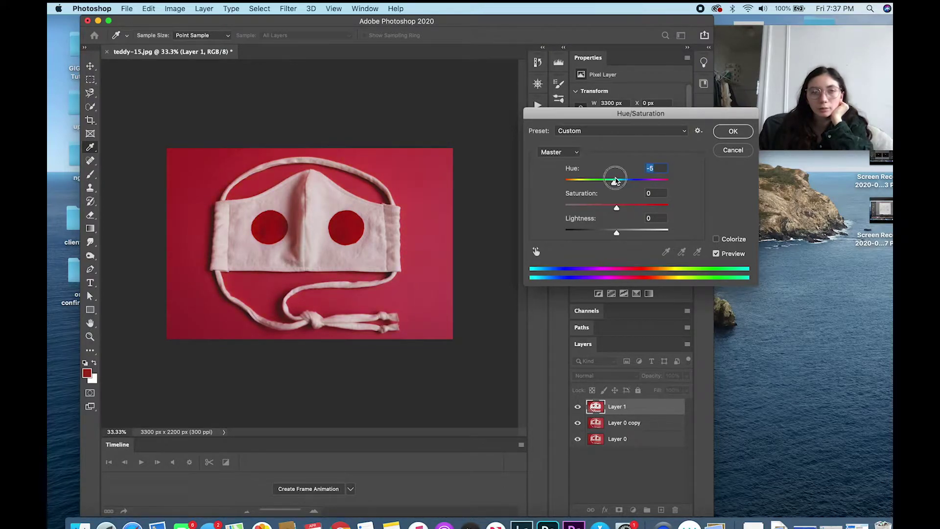
drag(617, 233, 613, 208)
mouse_move(643, 233)
mouse_down()
mouse_move(656, 233)
mouse_move(645, 234)
mouse_up()
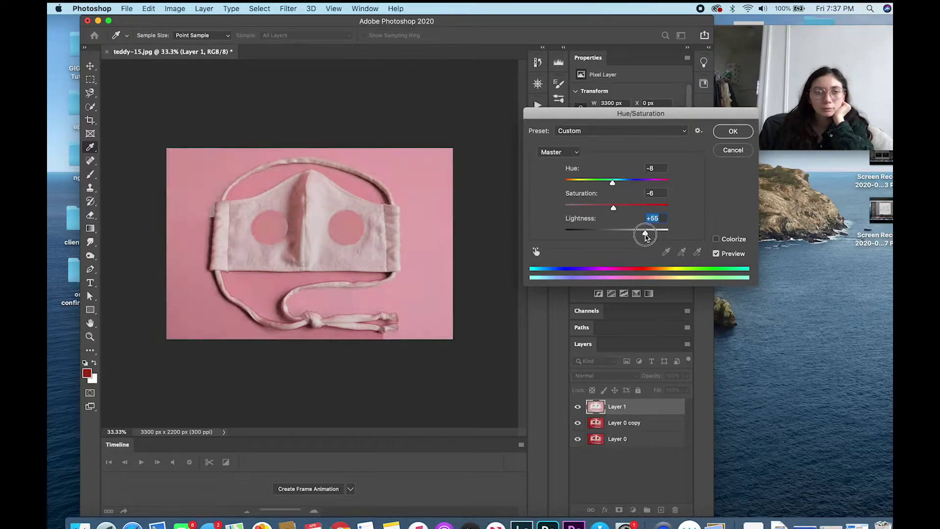
click(728, 131)
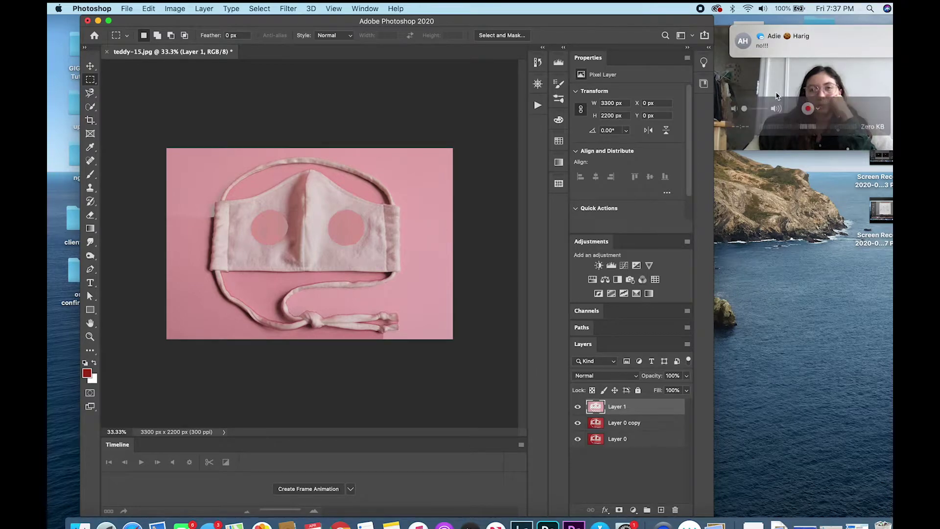
click(757, 38)
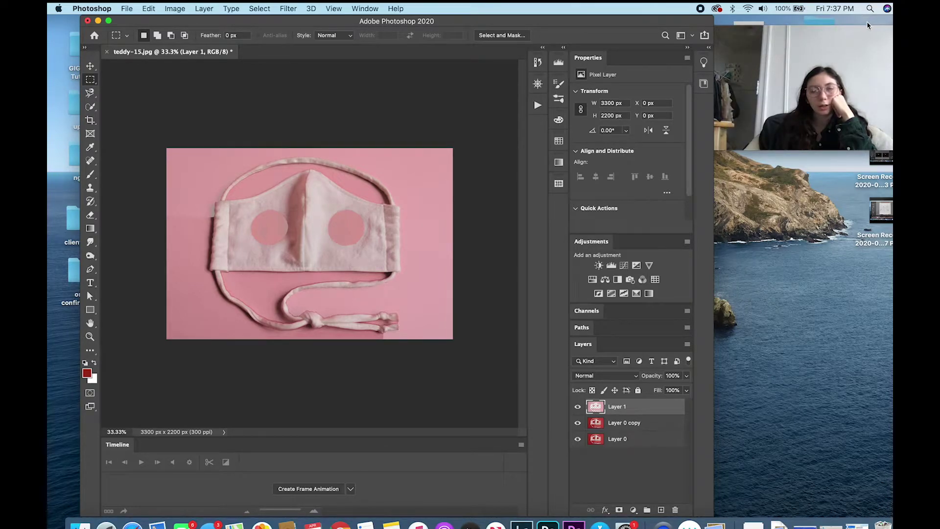
Add a layer mask to the pink Layer 1 and invert it to black.
click(619, 510)
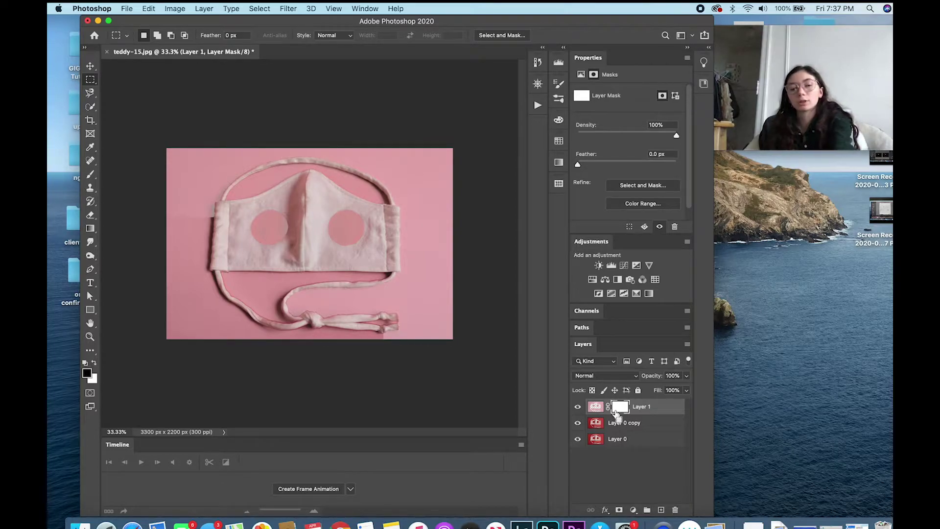
key(super+i)
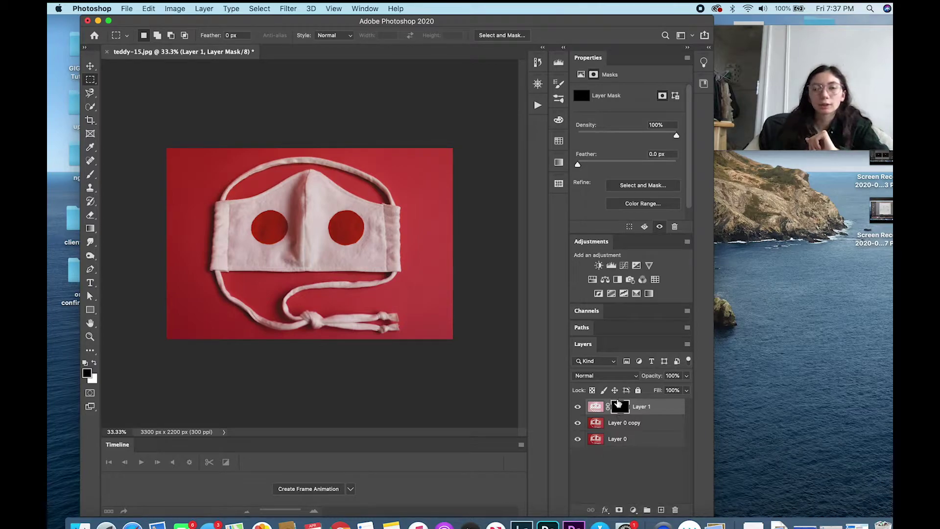
Reveal the pink on both circles by painting the layer mask white with a brush of about 175 px.
click(91, 176)
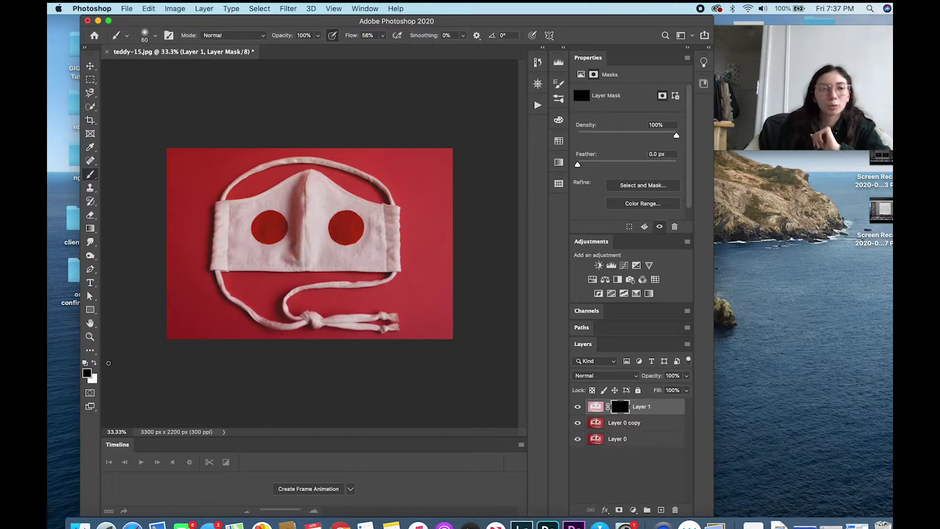
key(x)
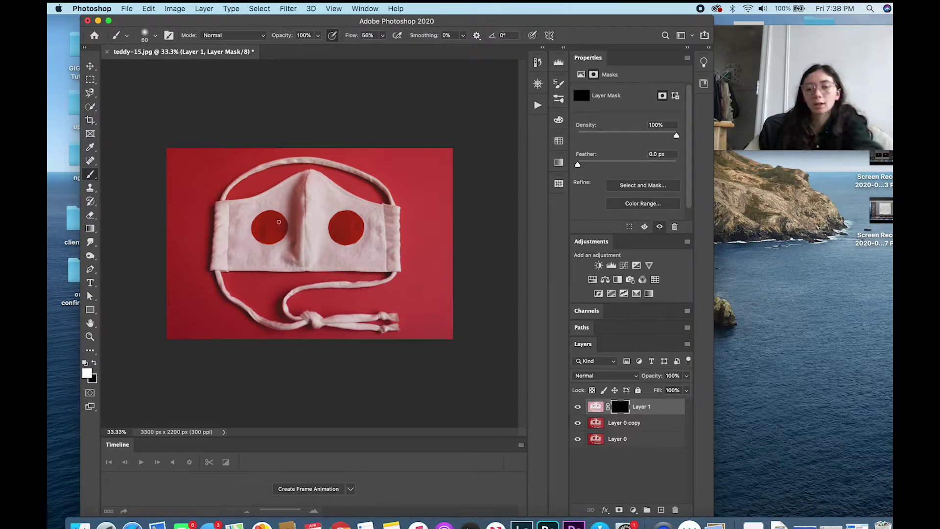
key(bracketright)
key(bracketright)
key(bracketright)
key(bracketright)
key(bracketright)
key(bracketright)
key(bracketright)
key(bracketleft)
key(bracketleft)
key(bracketleft)
key(bracketleft)
mouse_move(270, 226)
mouse_down()
mouse_move(268, 236)
mouse_move(257, 229)
mouse_move(269, 217)
mouse_move(267, 232)
mouse_move(280, 231)
mouse_move(256, 227)
mouse_move(281, 219)
mouse_move(263, 211)
mouse_up()
key(bracketleft)
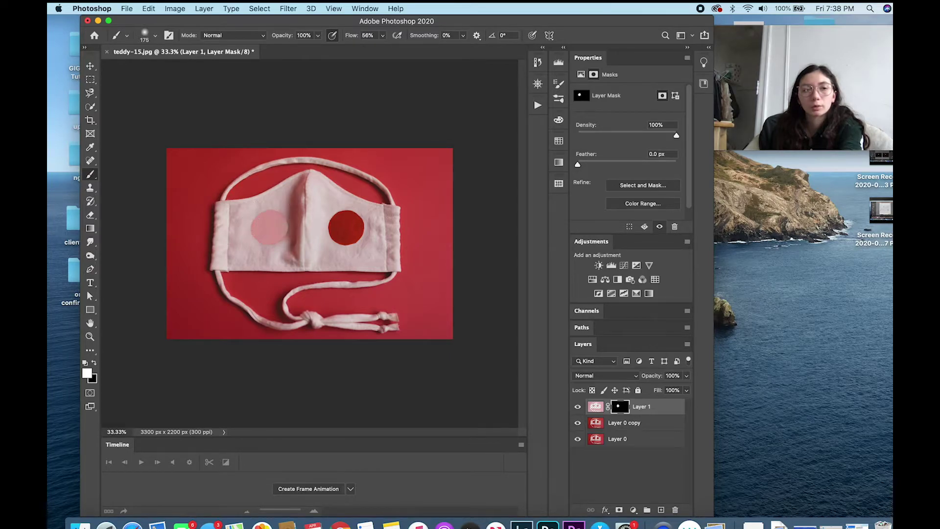
mouse_move(356, 223)
mouse_down()
mouse_move(348, 237)
mouse_move(338, 235)
mouse_move(345, 215)
mouse_move(331, 233)
mouse_move(347, 240)
mouse_up()
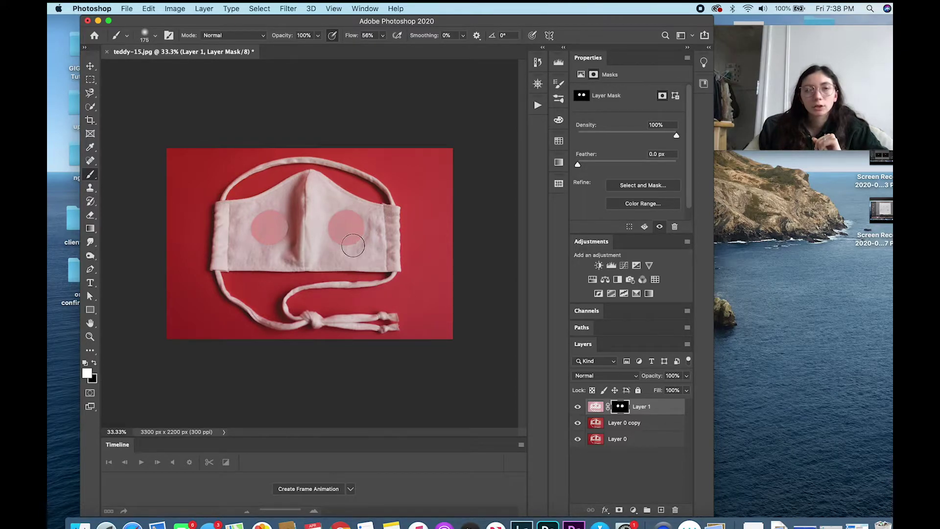
drag(256, 229, 251, 242)
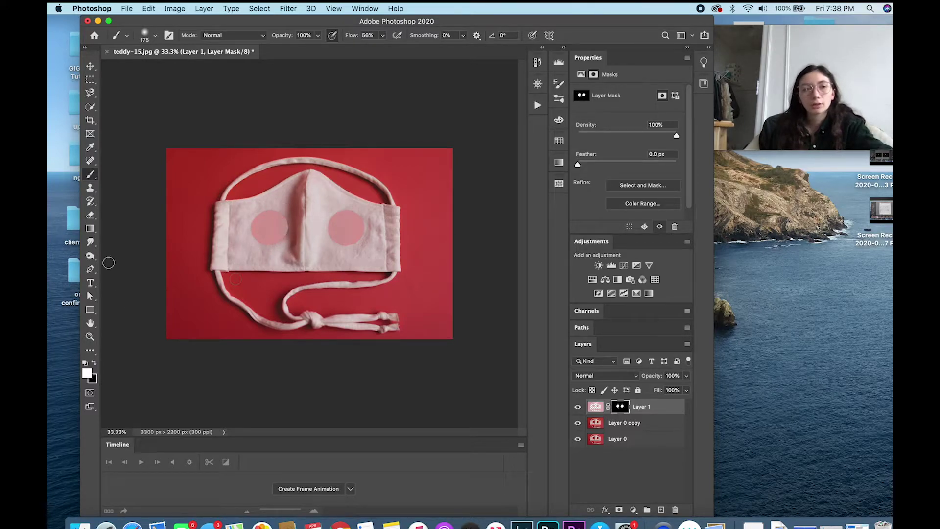
Try shading the circles by painting black on the layer mask with a larger brush at 21% flow.
click(95, 364)
key(bracketright)
key(bracketright)
key(bracketright)
key(bracketright)
key(bracketright)
key(bracketright)
click(382, 36)
drag(383, 50, 366, 49)
key(bracketleft)
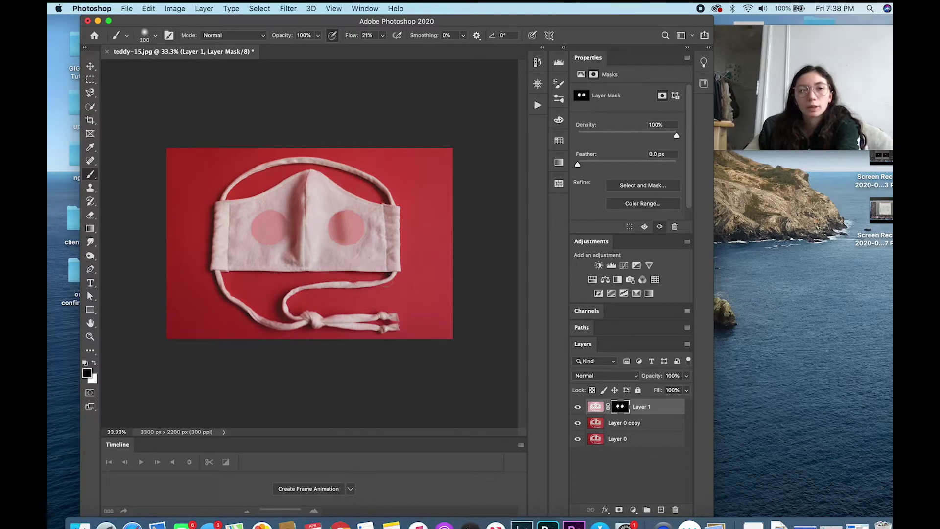
Shade the pink circles softly by painting black on the layer mask with a 400 px brush, lowering the flow to 3%.
click(382, 36)
drag(381, 49, 377, 49)
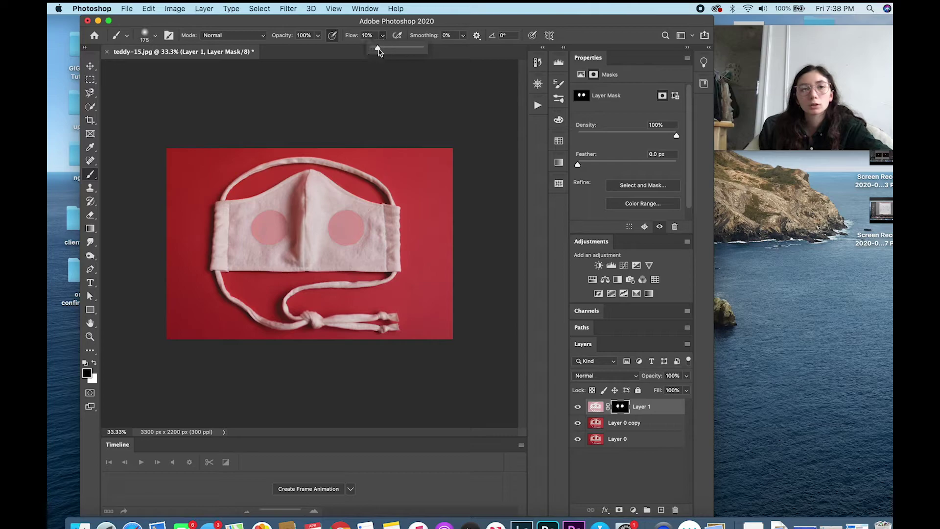
click(377, 119)
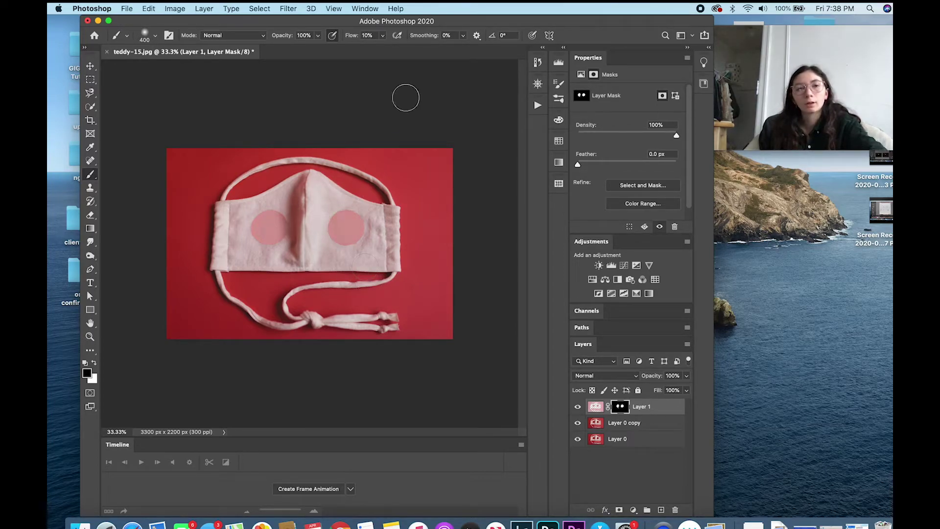
click(375, 36)
click(383, 36)
drag(383, 48, 380, 48)
click(348, 245)
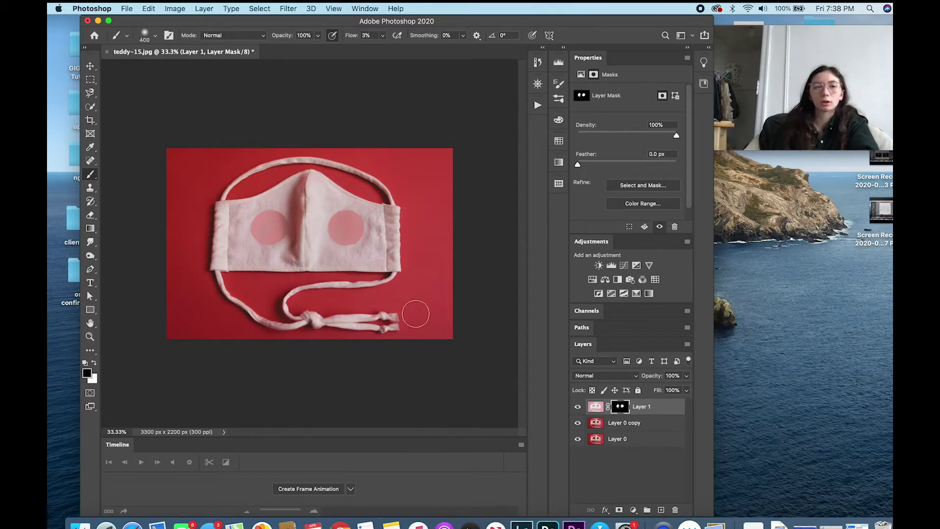
Reveal pink across the red background by painting the layer mask white with a 400 px brush at 58% flow.
click(94, 363)
mouse_move(174, 320)
mouse_down()
mouse_move(195, 342)
mouse_move(192, 307)
mouse_up()
mouse_move(245, 318)
mouse_down()
mouse_move(206, 299)
mouse_move(178, 153)
mouse_move(201, 240)
mouse_move(203, 199)
mouse_move(309, 147)
mouse_move(387, 167)
mouse_move(434, 146)
mouse_move(411, 313)
mouse_move(255, 313)
mouse_move(303, 294)
mouse_move(359, 292)
mouse_up()
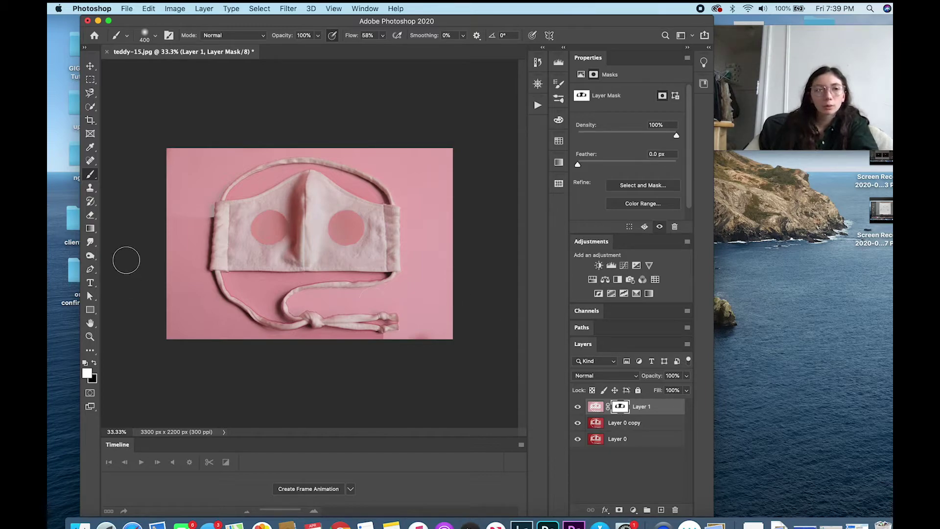
Clean up the face mask's left side edge by painting black on the layer mask with a 150 px brush, undoing the last stroke.
click(95, 362)
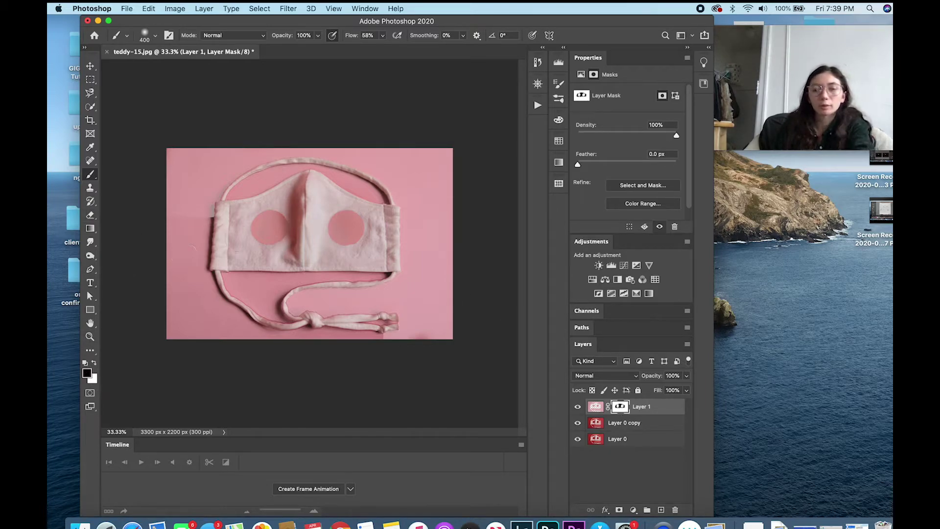
drag(214, 263, 221, 207)
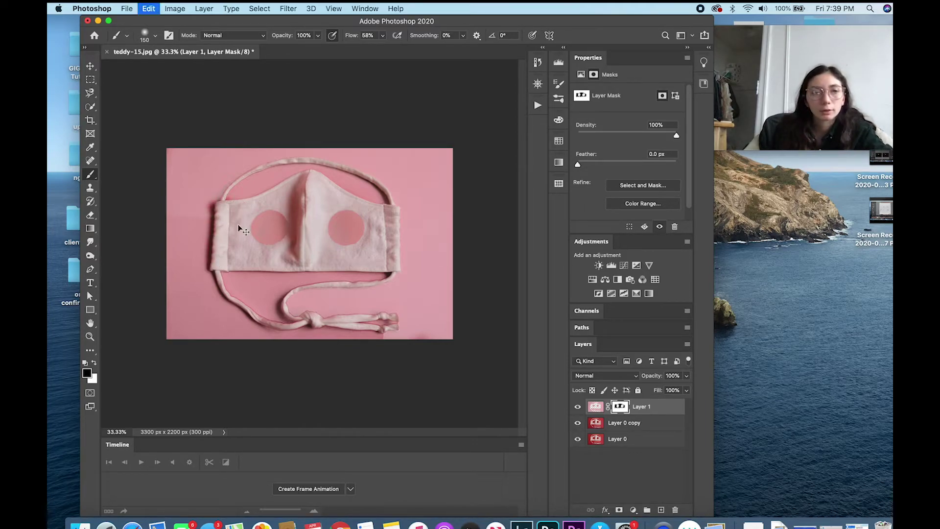
key(super+z)
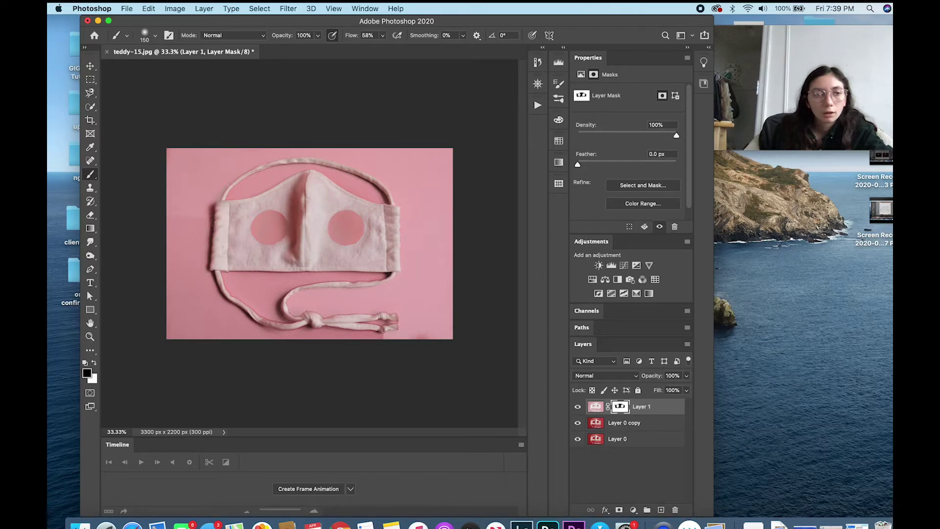
key(p)
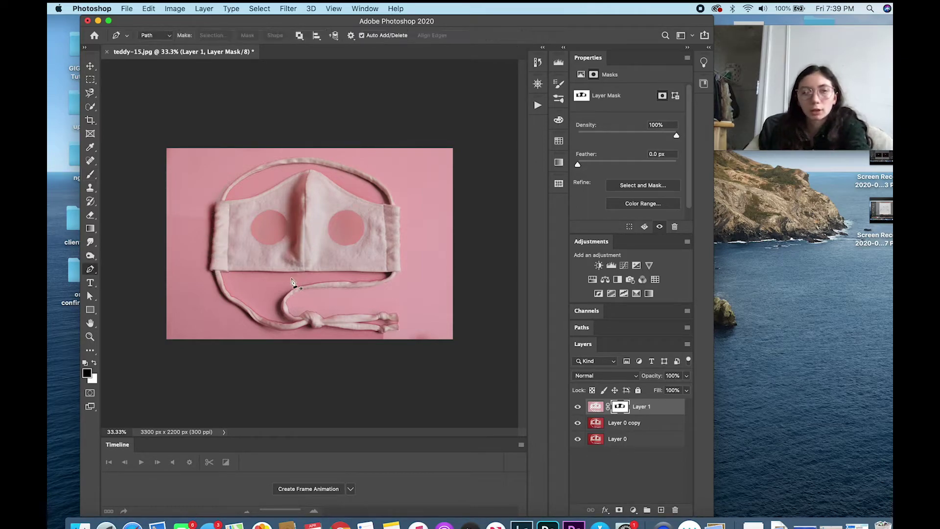
click(90, 174)
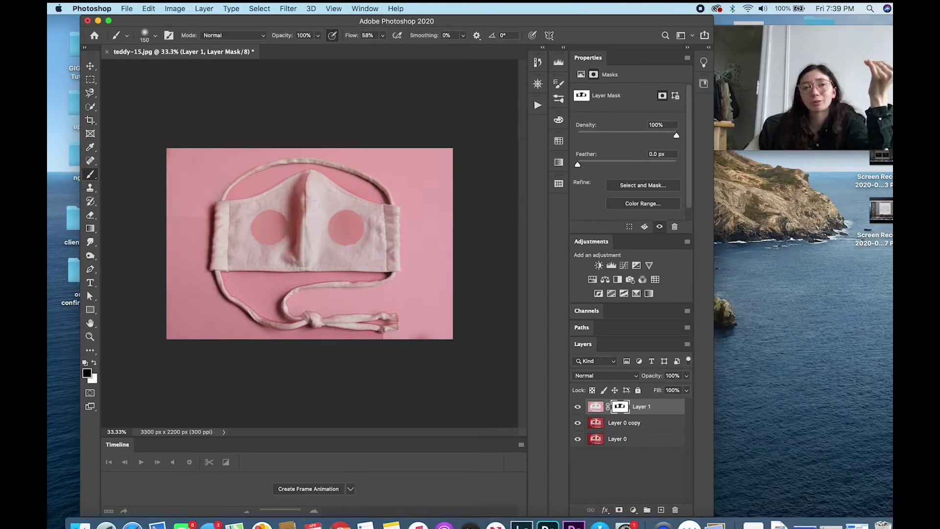